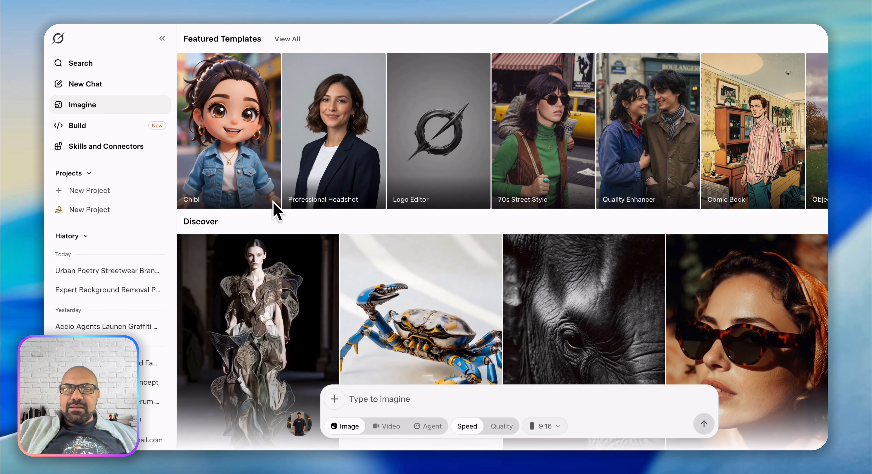
Browse the featured image templates, from Chibi through to Sunny Morning
{"action": "scroll", "coordinate": [275, 216], "scroll_direction": "down", "scroll_amount": 10}
{"action": "scroll", "coordinate": [281, 227], "scroll_direction": "up", "scroll_amount": 12}
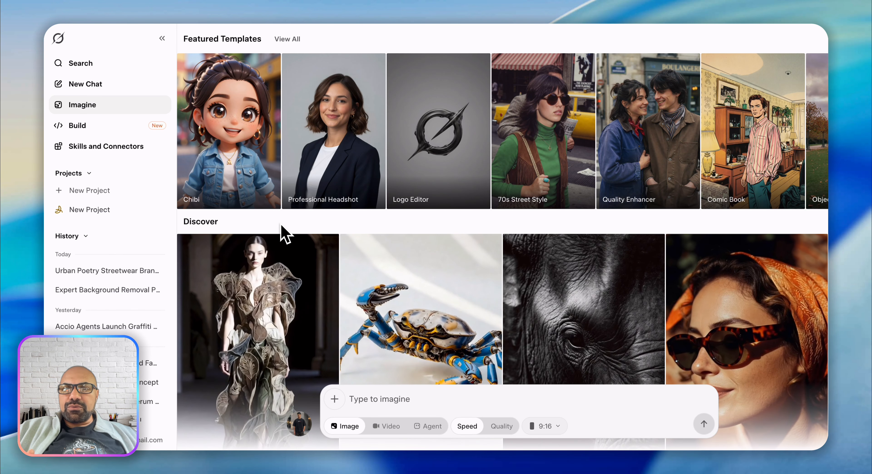
{"action": "scroll", "coordinate": [366, 116], "scroll_direction": "right", "scroll_amount": 5}
{"action": "scroll", "coordinate": [375, 113], "scroll_direction": "right", "scroll_amount": 15}
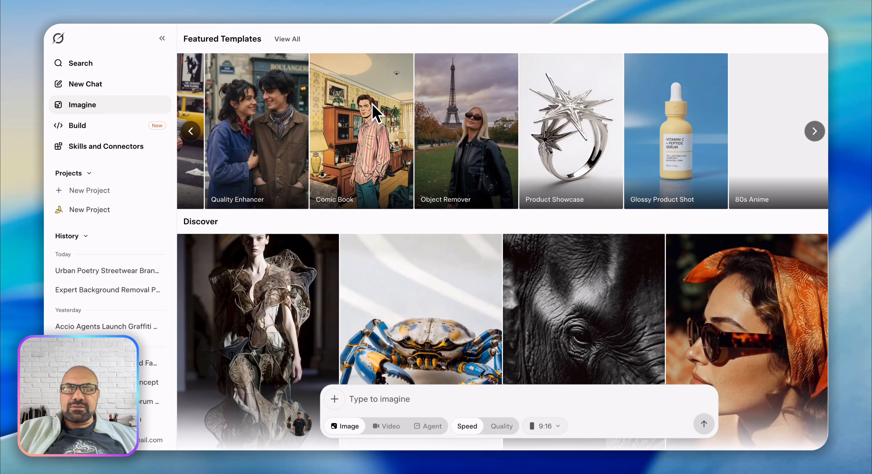
{"action": "scroll", "coordinate": [376, 114], "scroll_direction": "right", "scroll_amount": 4}
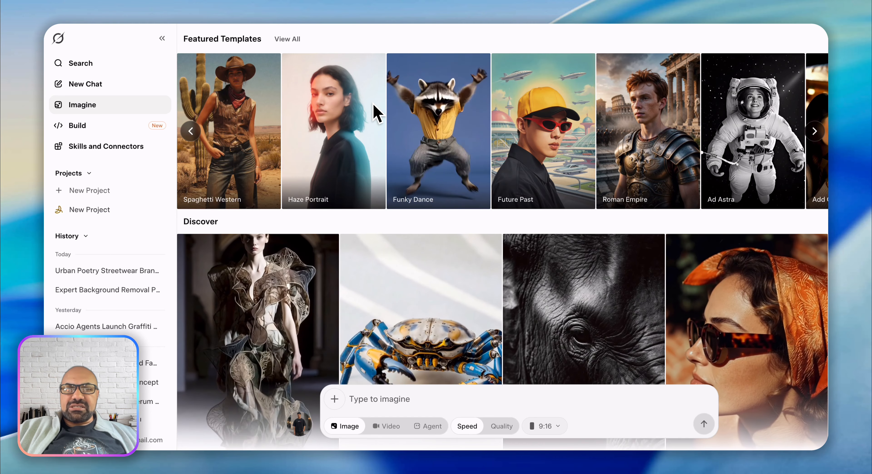
{"action": "scroll", "coordinate": [376, 113], "scroll_direction": "right", "scroll_amount": 12}
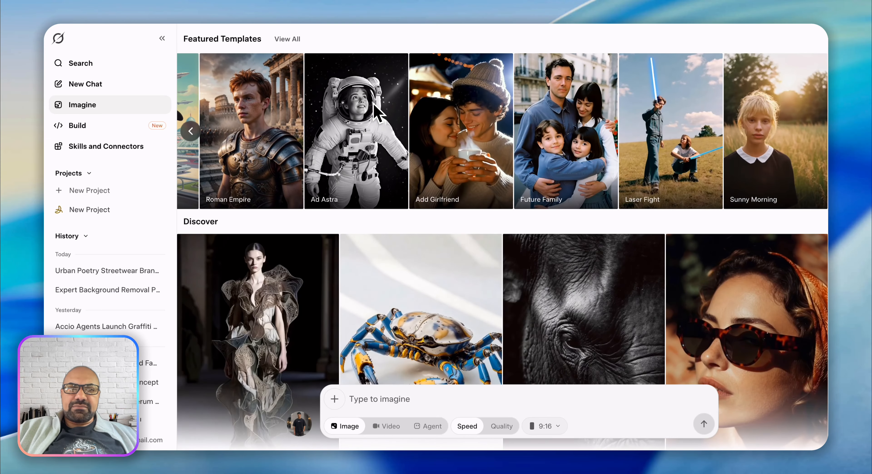
{"action": "scroll", "coordinate": [376, 114], "scroll_direction": "right", "scroll_amount": 15}
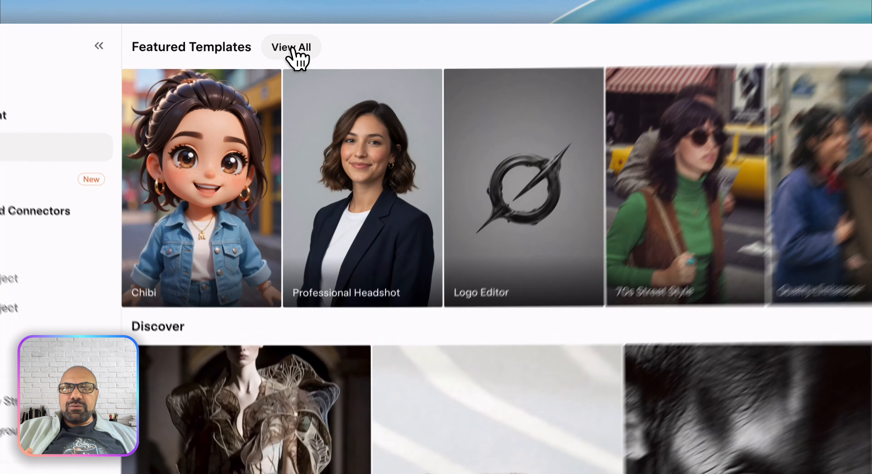
Open the saved Front Graffiti Attire template for editing from the full template collection
{"action": "left_click", "coordinate": [288, 40]}
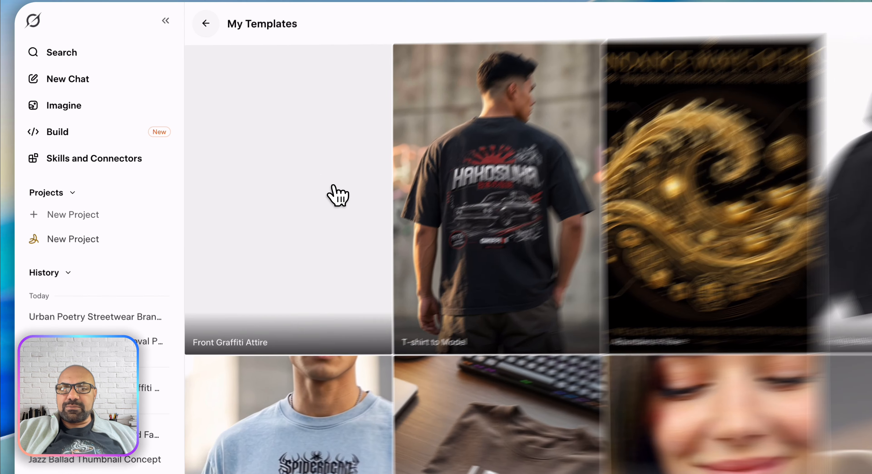
{"action": "left_click", "coordinate": [298, 176]}
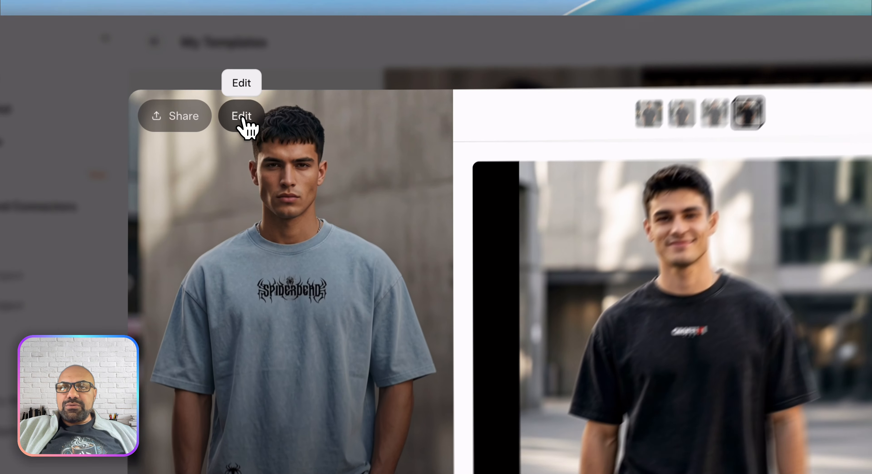
{"action": "left_click", "coordinate": [249, 89]}
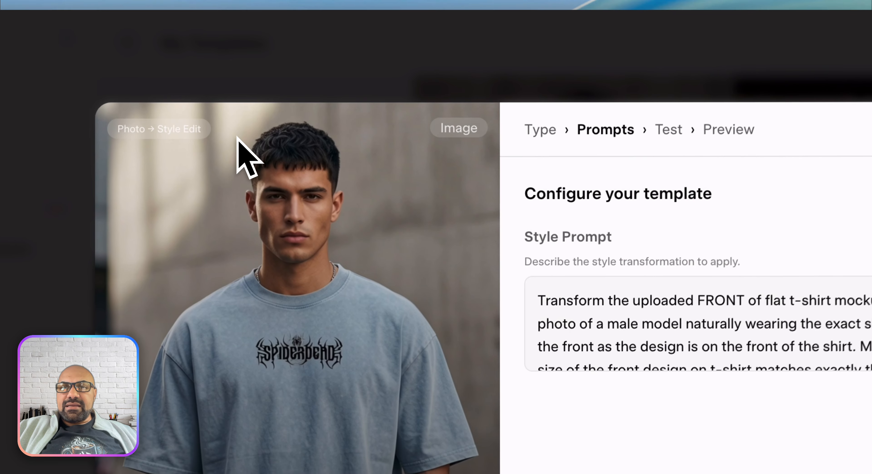
Copy the template's entire style prompt and close the template
{"action": "left_click_drag", "start_coordinate": [541, 303], "coordinate": [668, 353]}
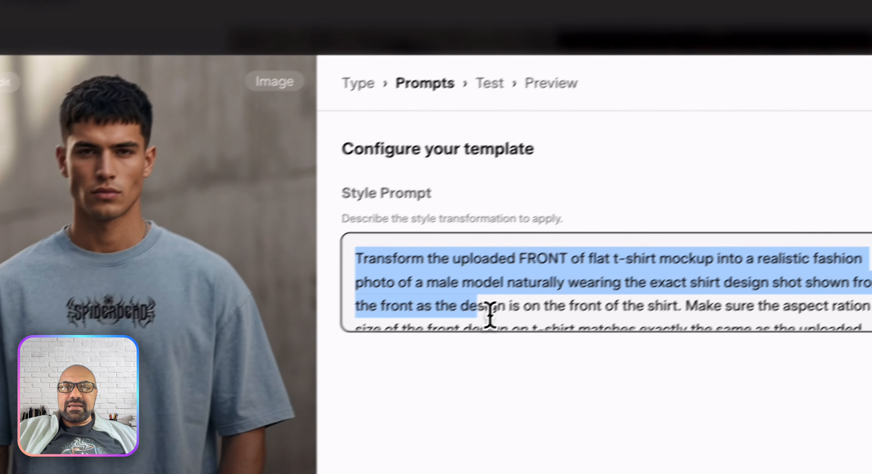
{"action": "left_click_drag", "start_coordinate": [490, 311], "coordinate": [550, 373]}
{"action": "right_click", "coordinate": [553, 305]}
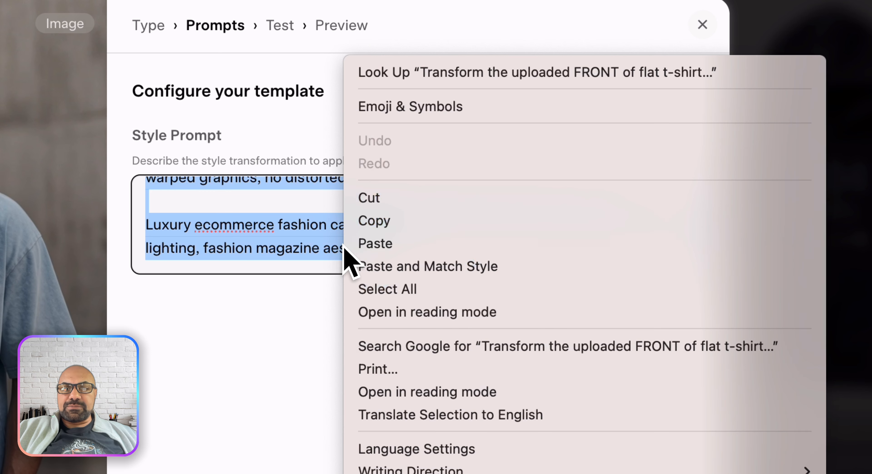
{"action": "left_click", "coordinate": [367, 223]}
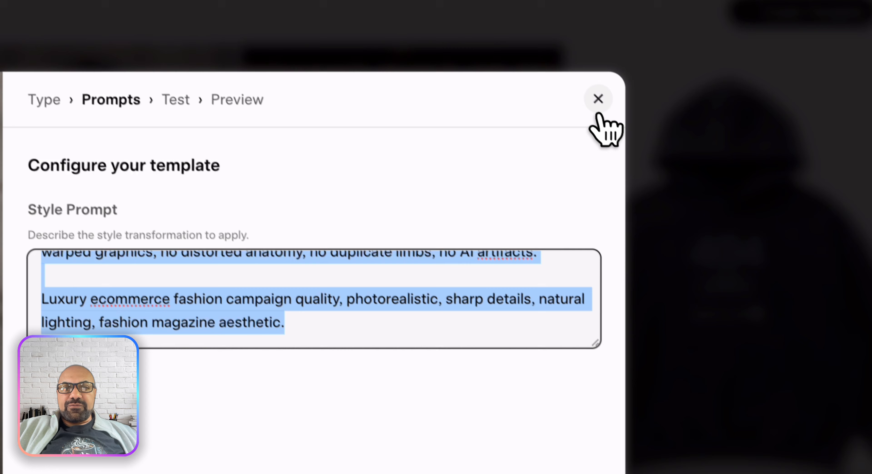
{"action": "left_click", "coordinate": [702, 24]}
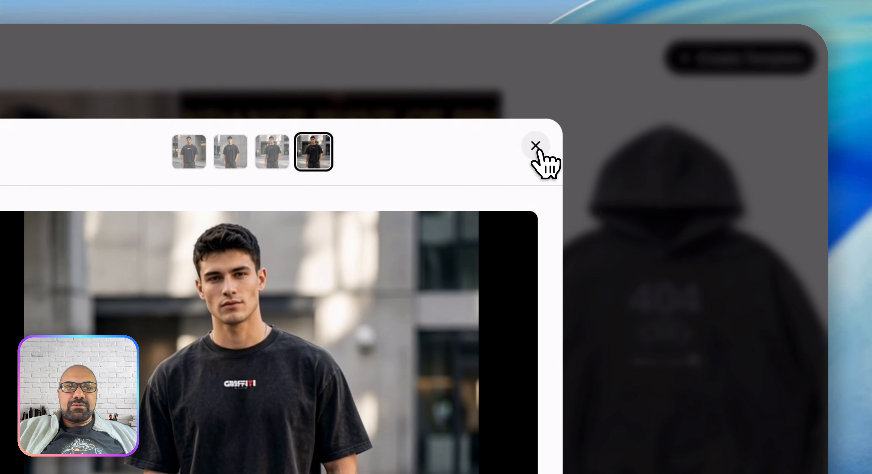
{"action": "left_click", "coordinate": [536, 148]}
Create a new Photo → Style Edit template and paste the copied prompt as its style prompt
{"action": "left_click", "coordinate": [747, 56]}
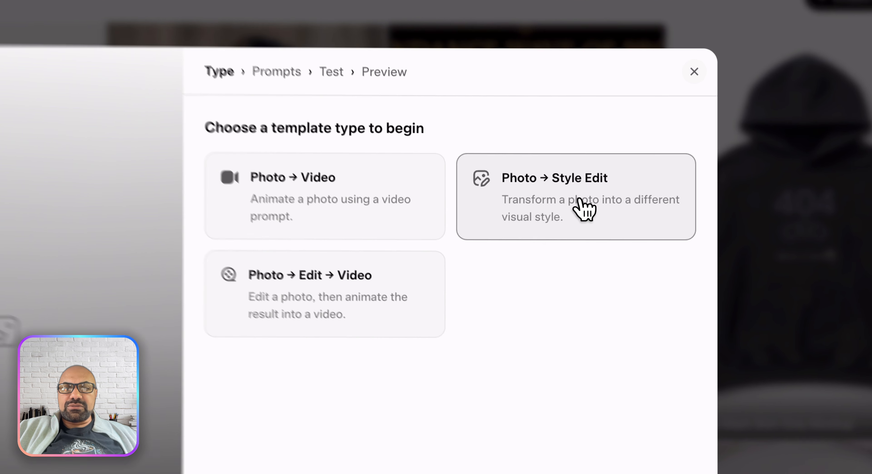
{"action": "left_click", "coordinate": [606, 162]}
{"action": "left_click", "coordinate": [308, 269]}
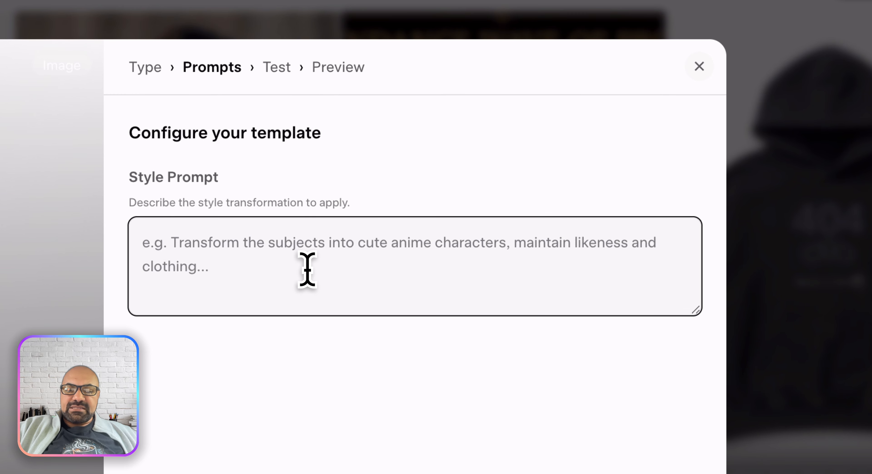
{"action": "key", "text": "super+v"}
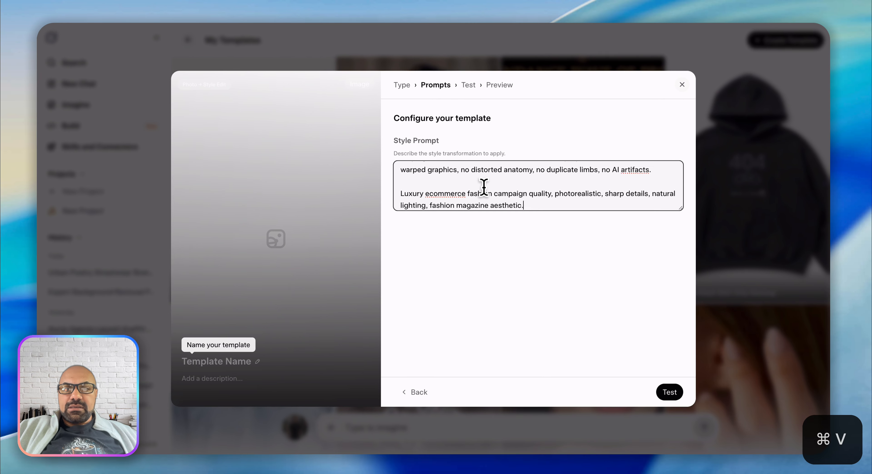
{"action": "scroll", "coordinate": [308, 270], "scroll_direction": "up", "scroll_amount": 5}
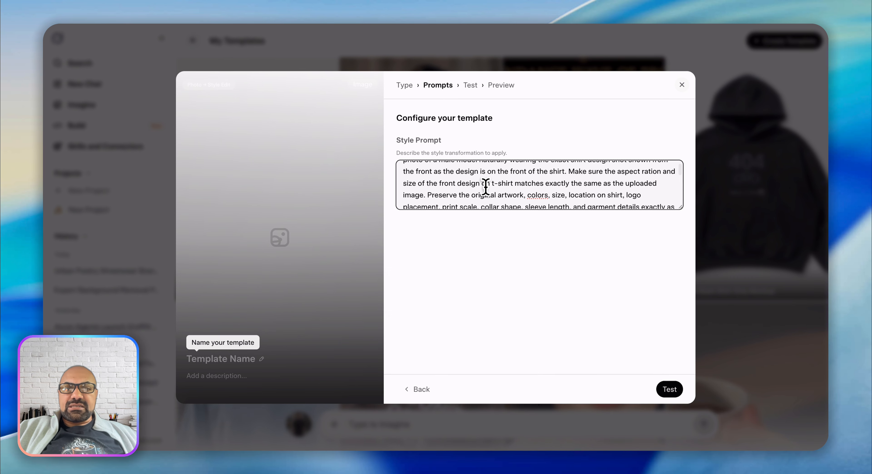
{"action": "scroll", "coordinate": [485, 186], "scroll_direction": "up", "scroll_amount": 2}
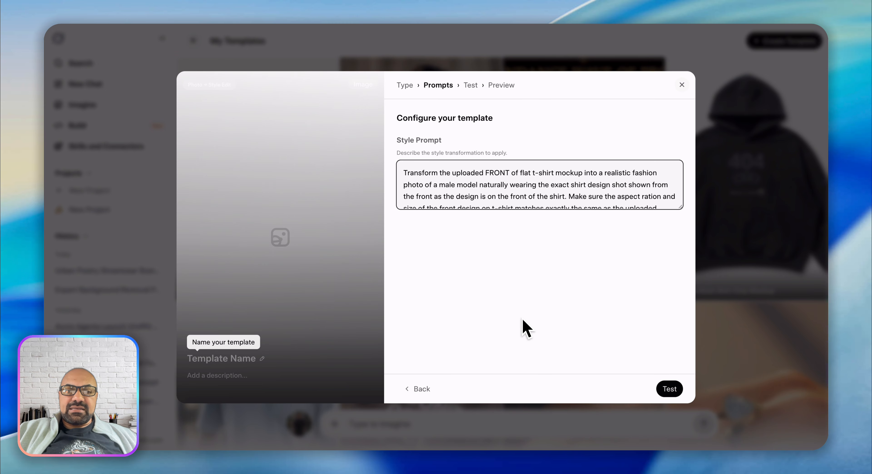
Test the template with the recent light blue T-shirt front image
{"action": "left_click", "coordinate": [672, 389]}
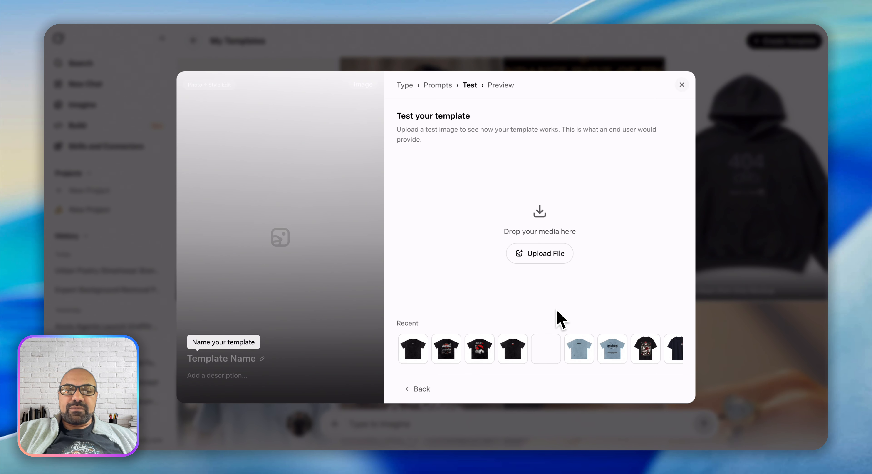
{"action": "left_click", "coordinate": [579, 353]}
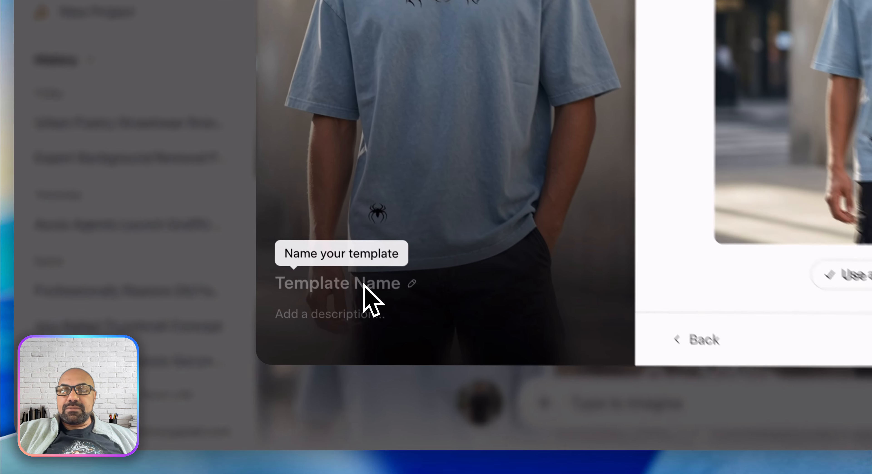
Name the template "Front Shirt Mockup" and save it
{"action": "left_click", "coordinate": [237, 360]}
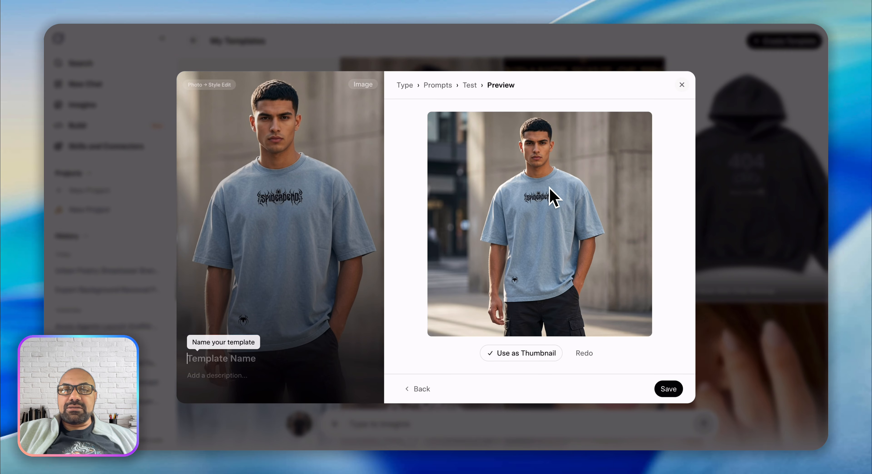
{"action": "left_click", "coordinate": [281, 342]}
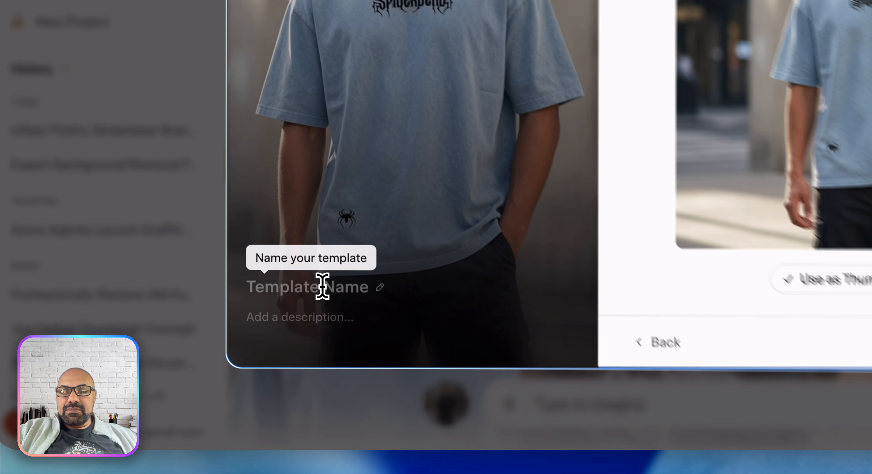
{"action": "left_click", "coordinate": [227, 358]}
{"action": "type", "text": "Front S"}
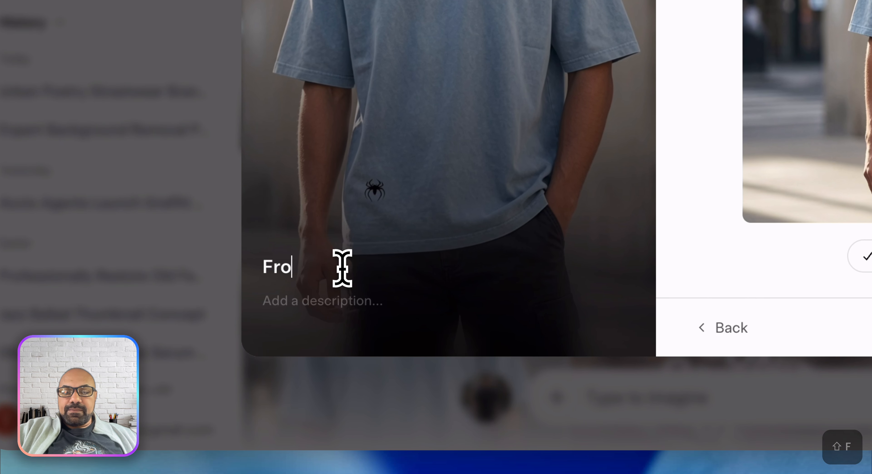
{"action": "type", "text": "hirt Mo"}
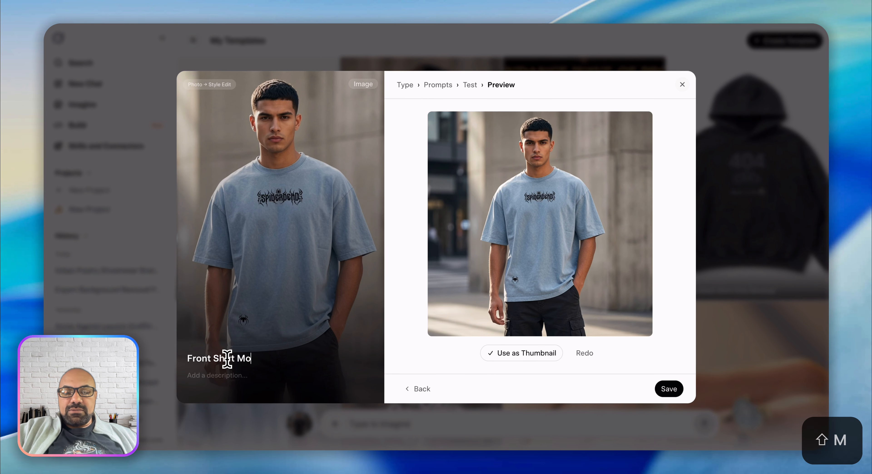
{"action": "type", "text": "ckup"}
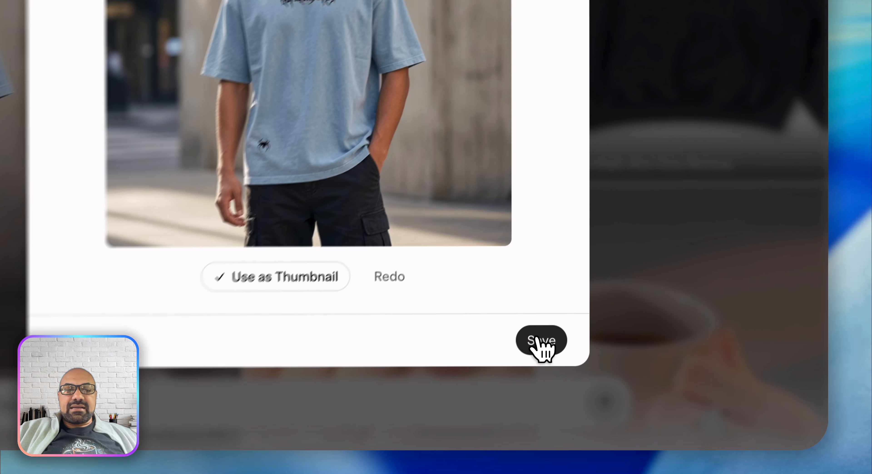
{"action": "left_click", "coordinate": [668, 389]}
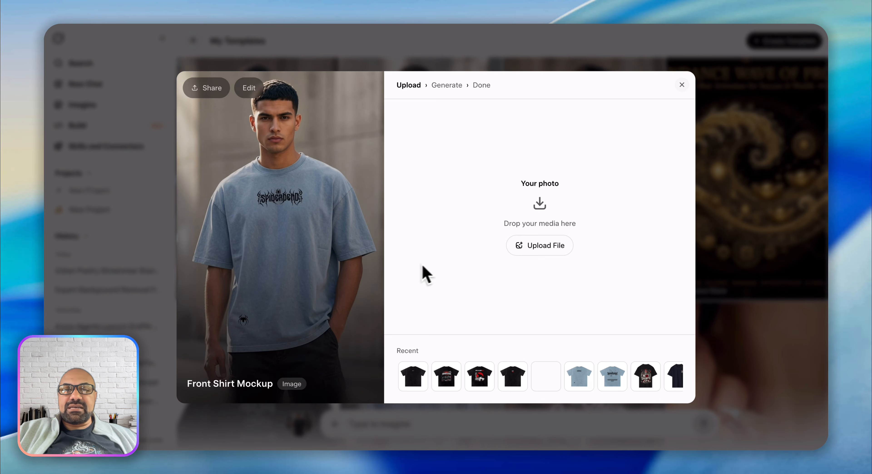
{"action": "left_click", "coordinate": [559, 252]}
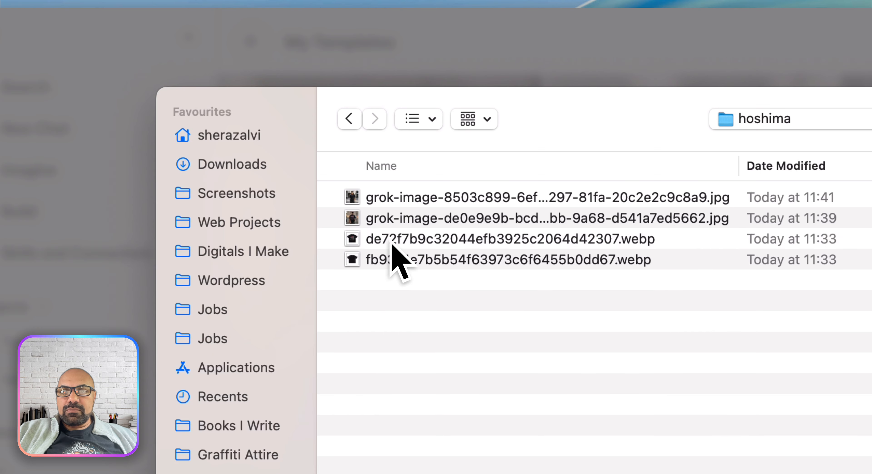
{"action": "left_click", "coordinate": [391, 243]}
{"action": "key", "text": "space"}
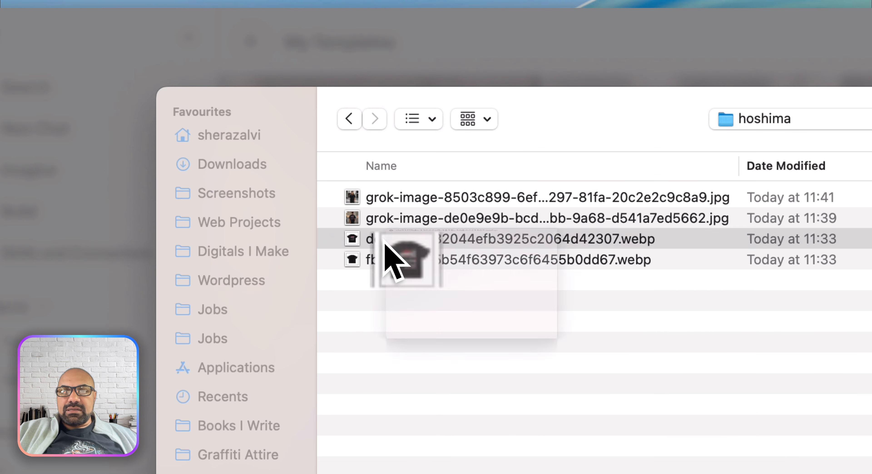
{"action": "key", "text": "space"}
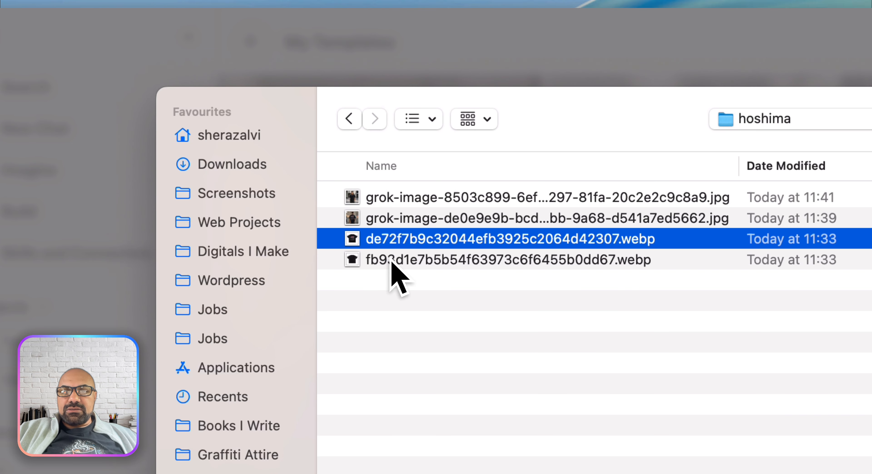
{"action": "left_click", "coordinate": [393, 257]}
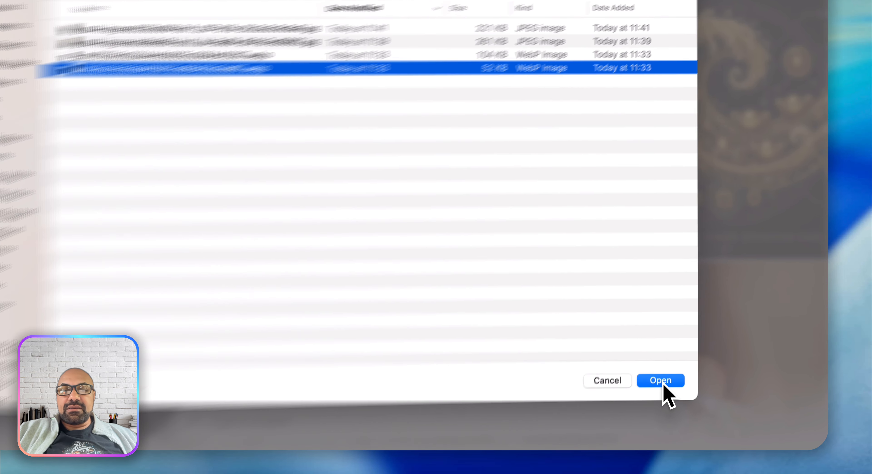
{"action": "left_click", "coordinate": [697, 395]}
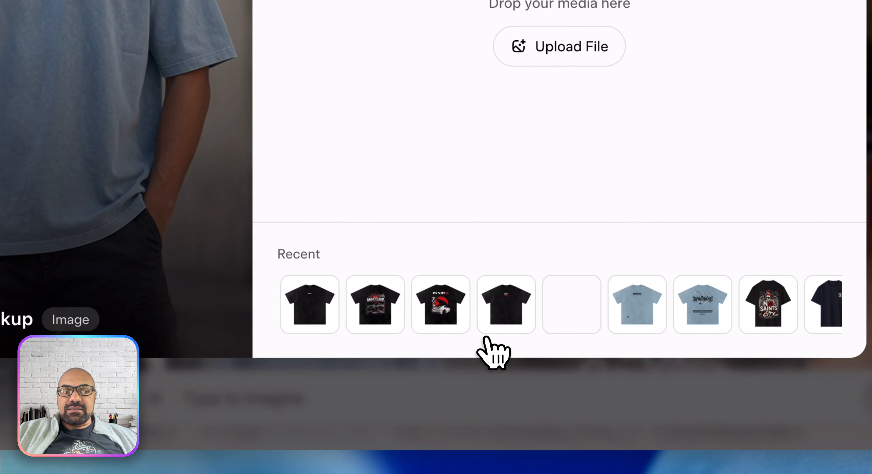
Generate a model mockup from the recent black T-shirt with the small red chest logo and animate it into a video
{"action": "left_click", "coordinate": [512, 376]}
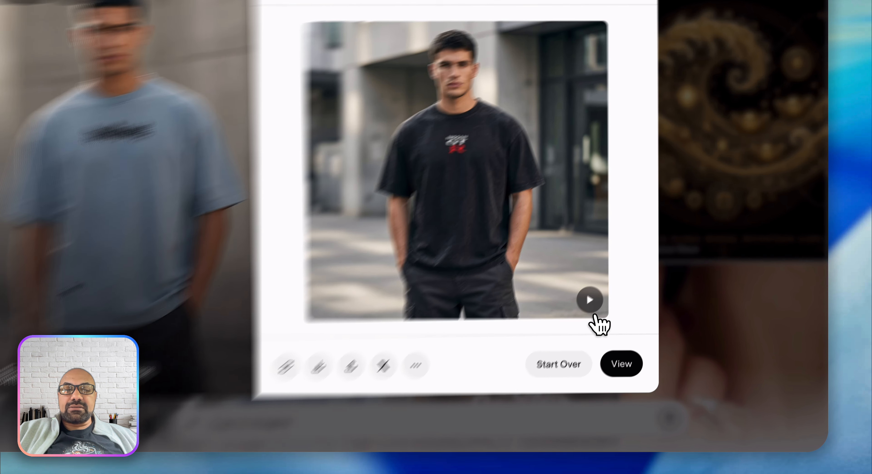
{"action": "left_click", "coordinate": [641, 329]}
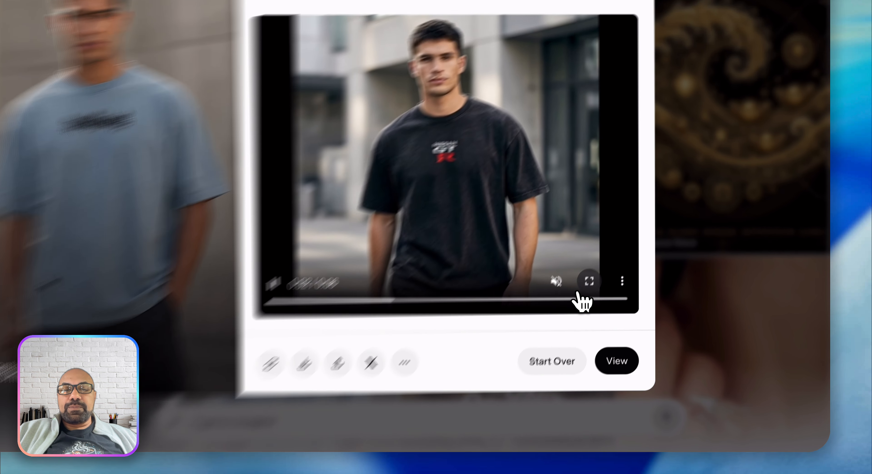
Preview the black T-shirt video full screen, save it to the hoshima folder and give it a thumbs up
{"action": "left_click", "coordinate": [621, 320]}
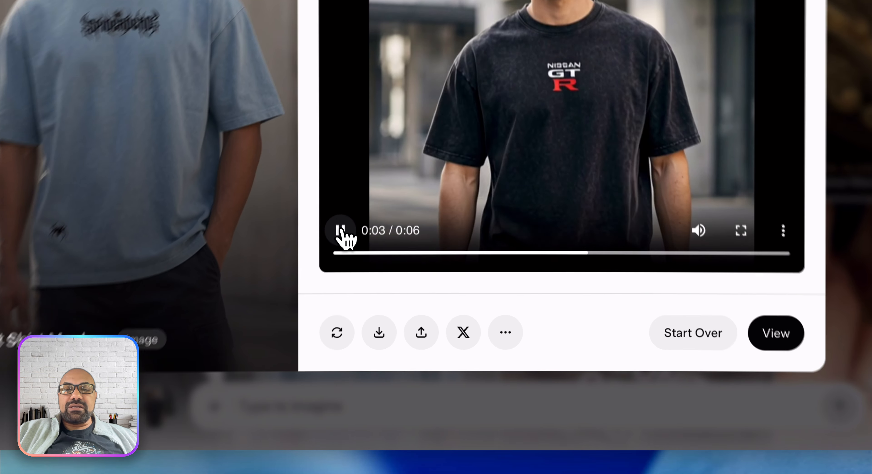
{"action": "left_click", "coordinate": [340, 230]}
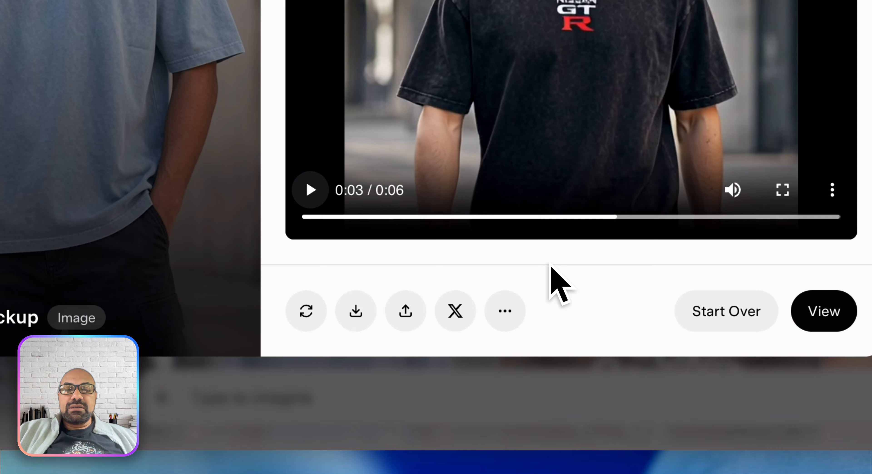
{"action": "left_click", "coordinate": [355, 316]}
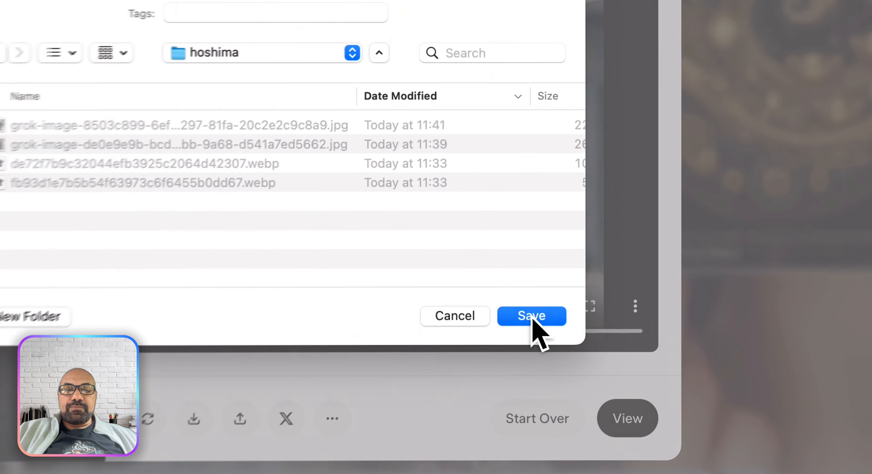
{"action": "left_click", "coordinate": [614, 324]}
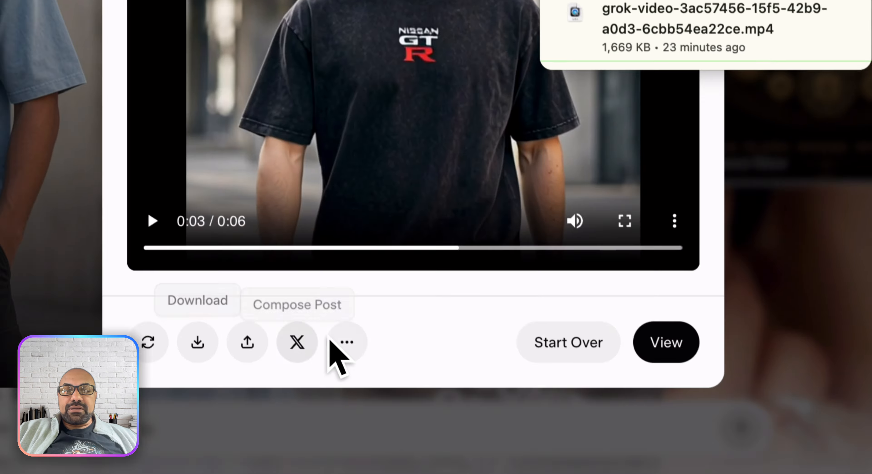
{"action": "left_click", "coordinate": [348, 347]}
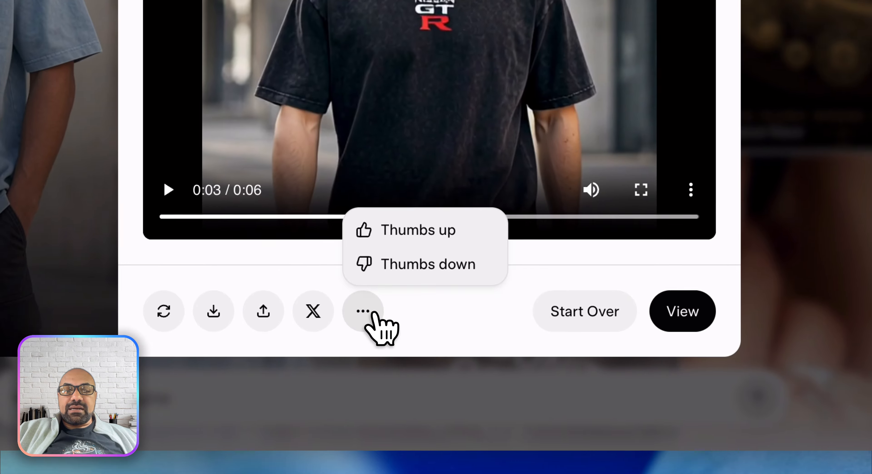
{"action": "left_click", "coordinate": [441, 236]}
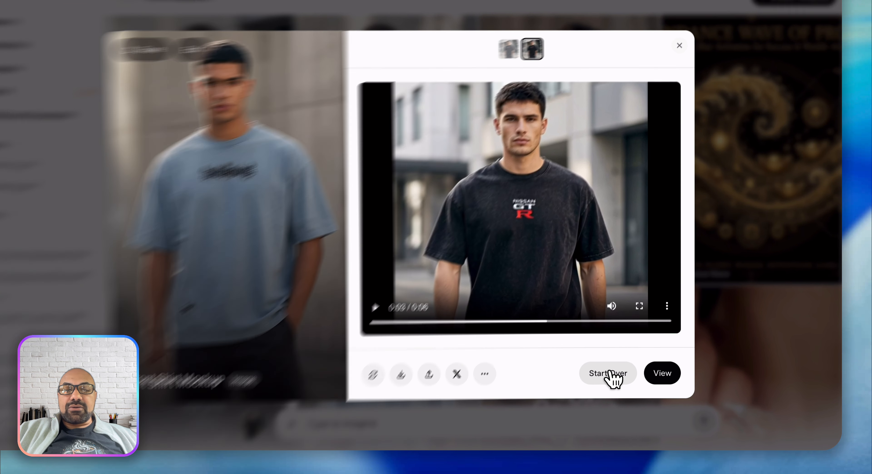
Start over with the recent navy T-shirt with the small chest logo, generate its model mockup and regenerate it once
{"action": "left_click", "coordinate": [609, 376]}
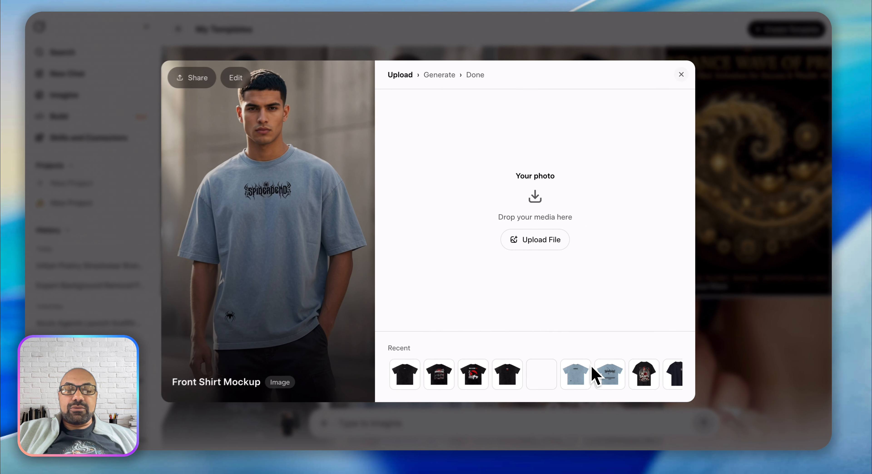
{"action": "scroll", "coordinate": [573, 357], "scroll_direction": "right", "scroll_amount": 3}
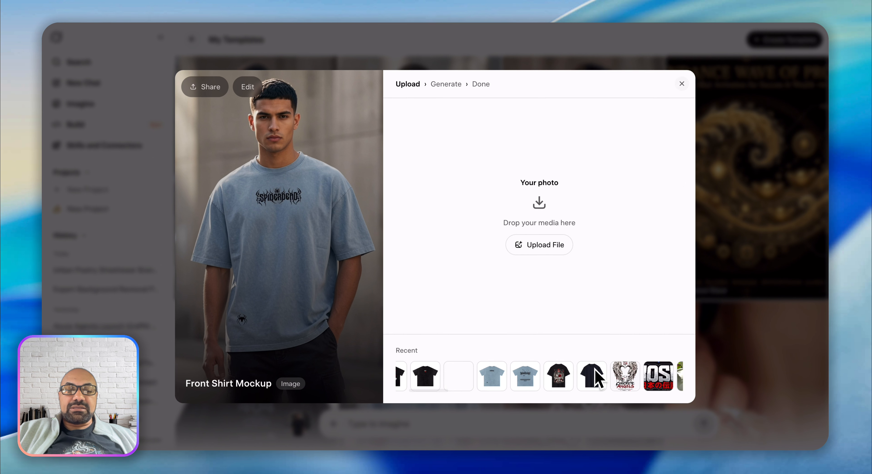
{"action": "mouse_move", "coordinate": [506, 358]}
{"action": "left_click", "coordinate": [543, 375]}
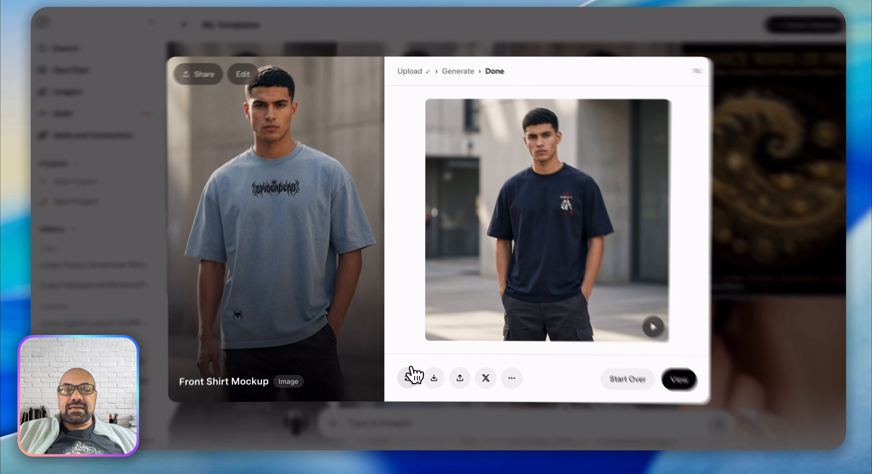
{"action": "left_click", "coordinate": [407, 379]}
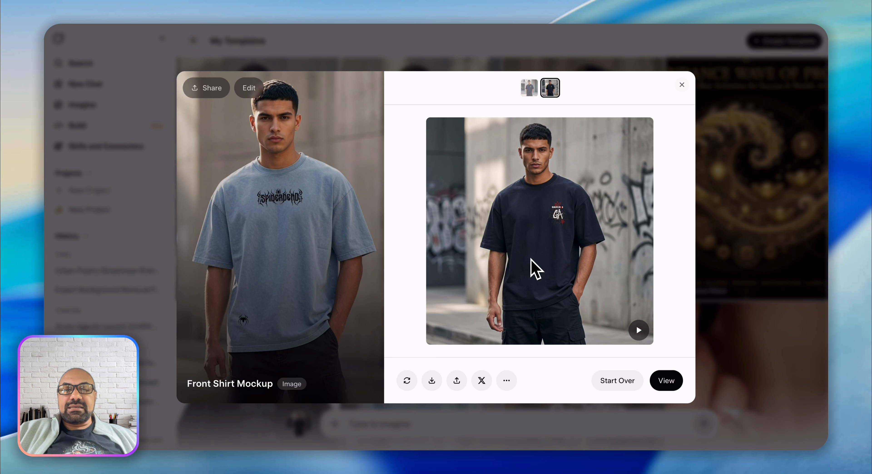
Animate the regenerated navy T-shirt mockup into a video, preview it full screen and save it to the hoshima folder
{"action": "left_click", "coordinate": [638, 330]}
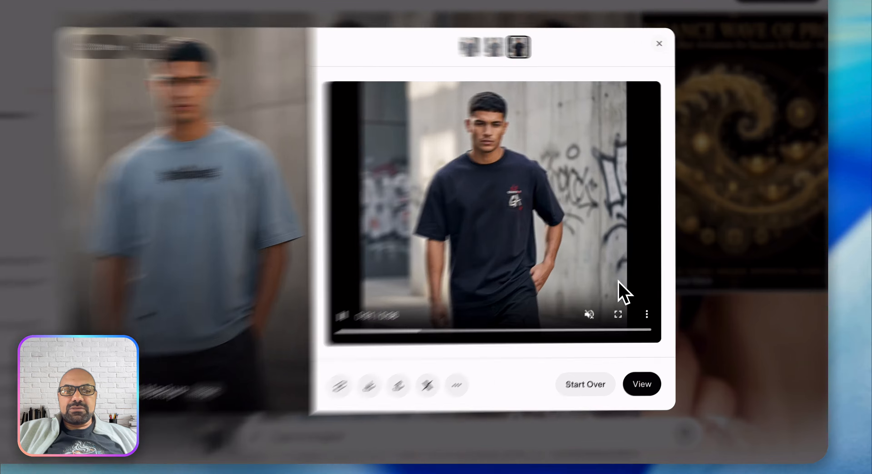
{"action": "left_click", "coordinate": [620, 319]}
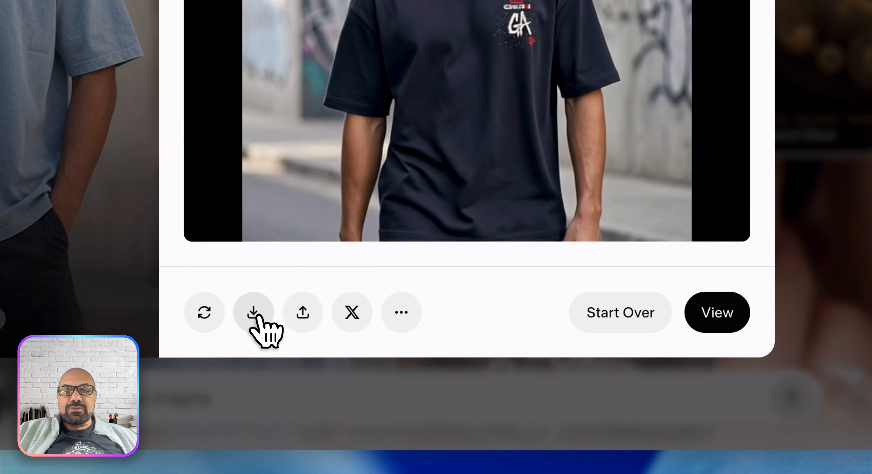
{"action": "left_click", "coordinate": [432, 380]}
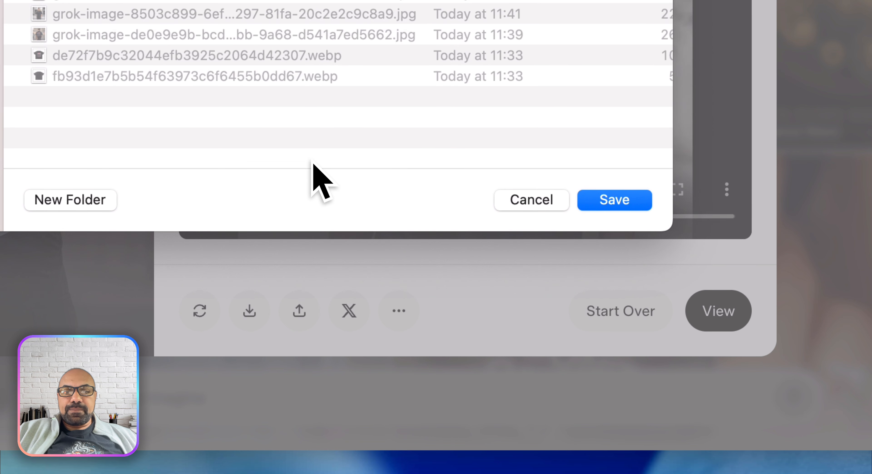
{"action": "left_click", "coordinate": [614, 203]}
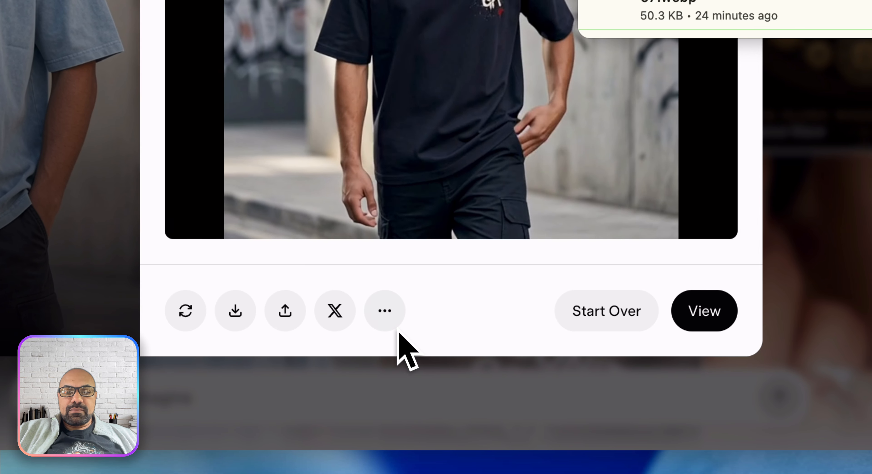